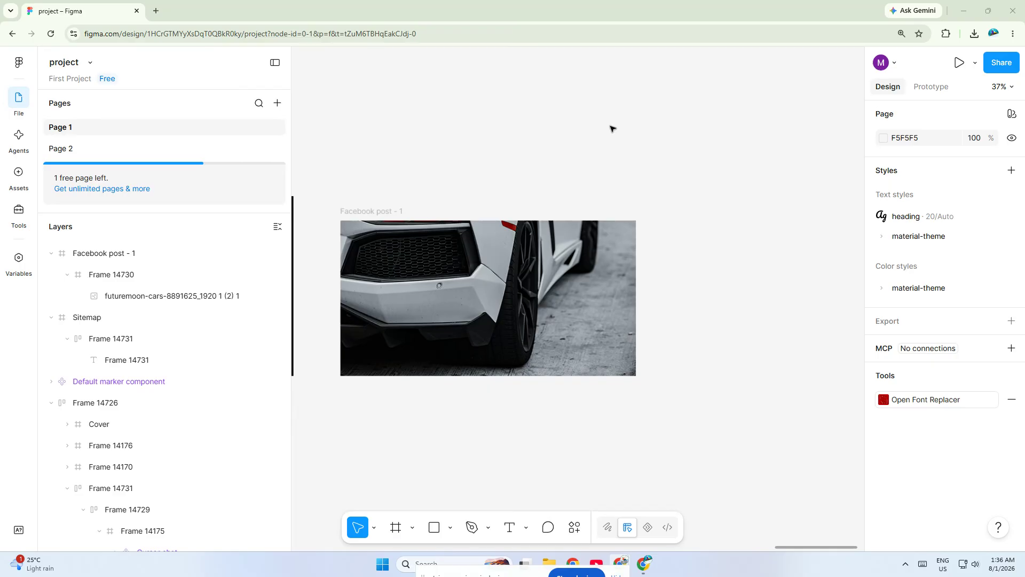
Select the Facebook post - 1 frame and run the Social Resizer plugin on it
{"action": "left_click", "coordinate": [430, 238]}
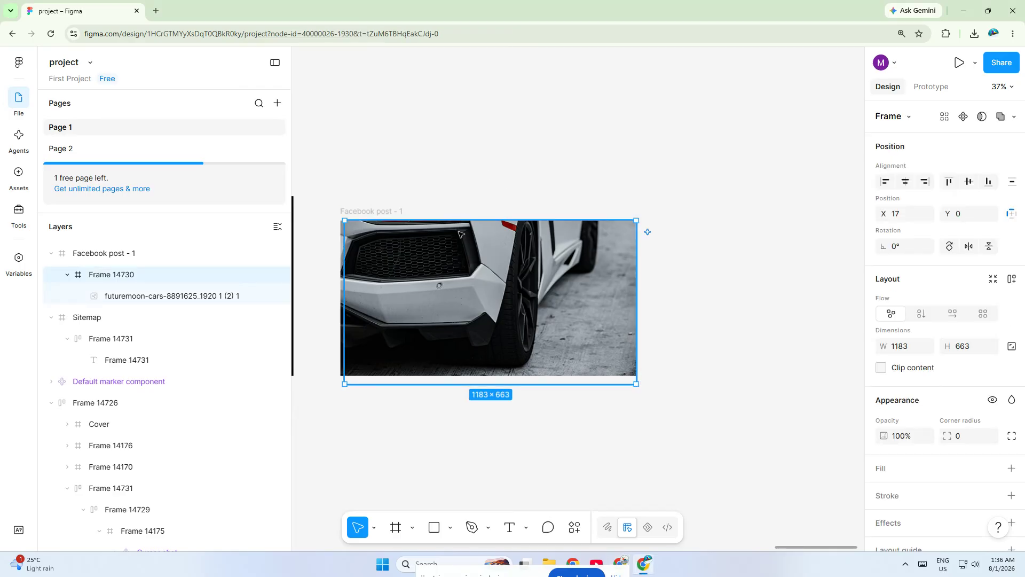
{"action": "left_click", "coordinate": [355, 211]}
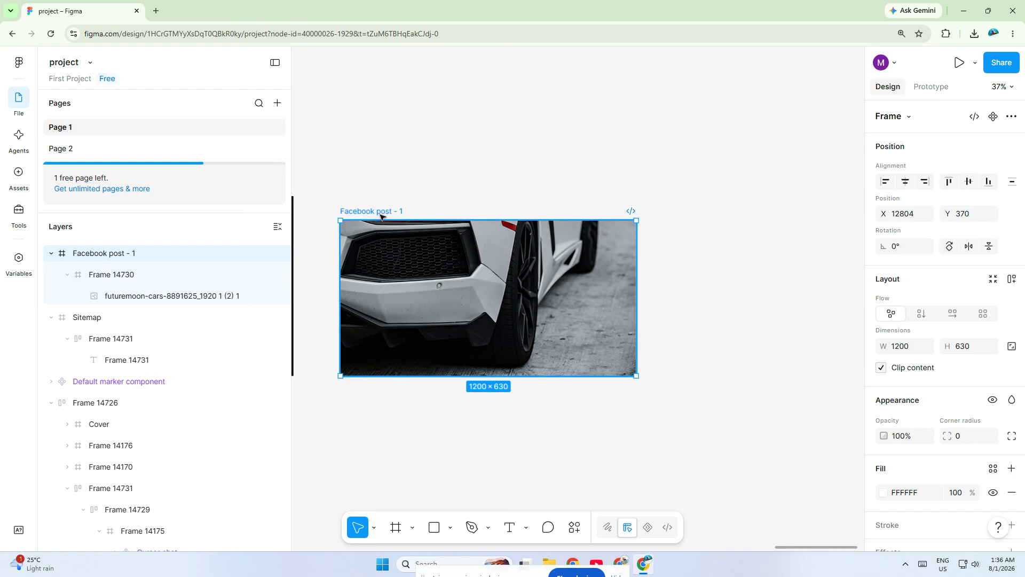
{"action": "left_click", "coordinate": [575, 527]}
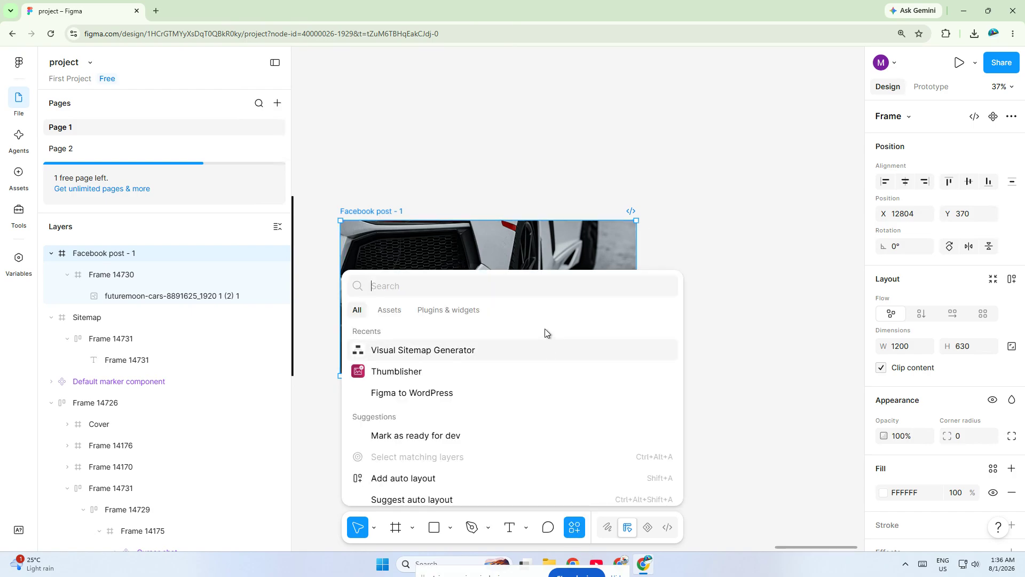
{"action": "left_click", "coordinate": [449, 312]}
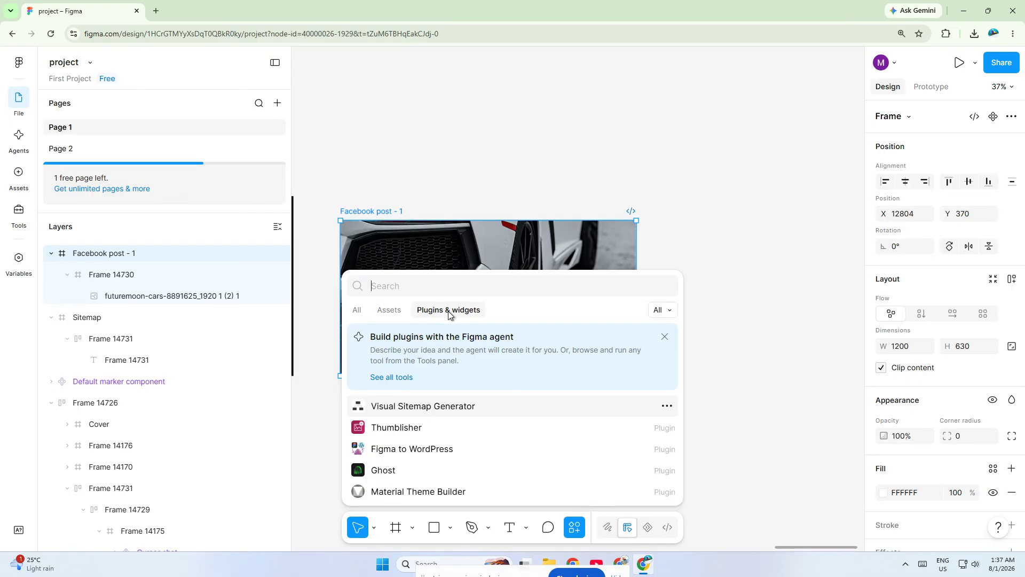
{"action": "type", "text": "social resi"}
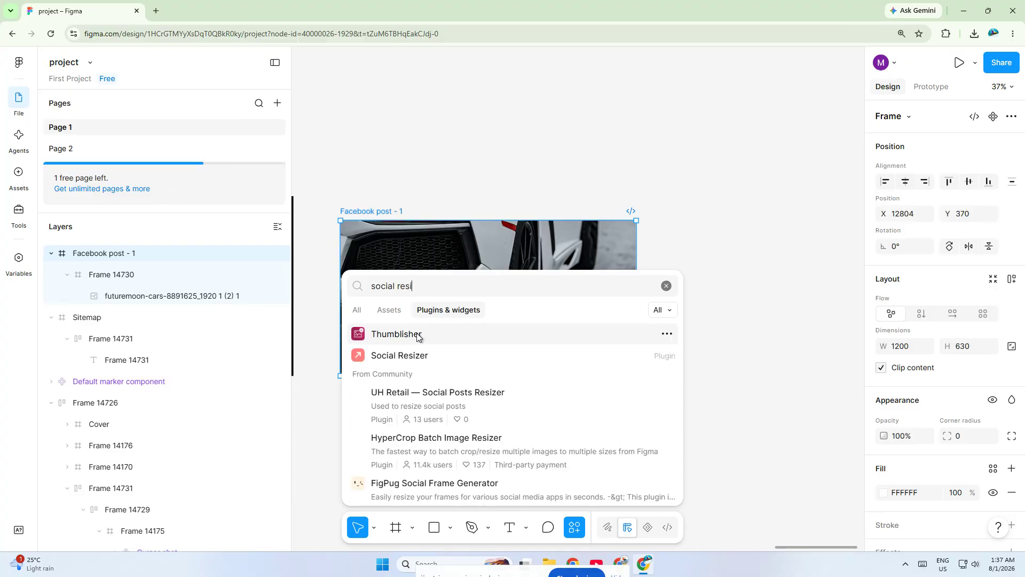
{"action": "left_click", "coordinate": [409, 354]}
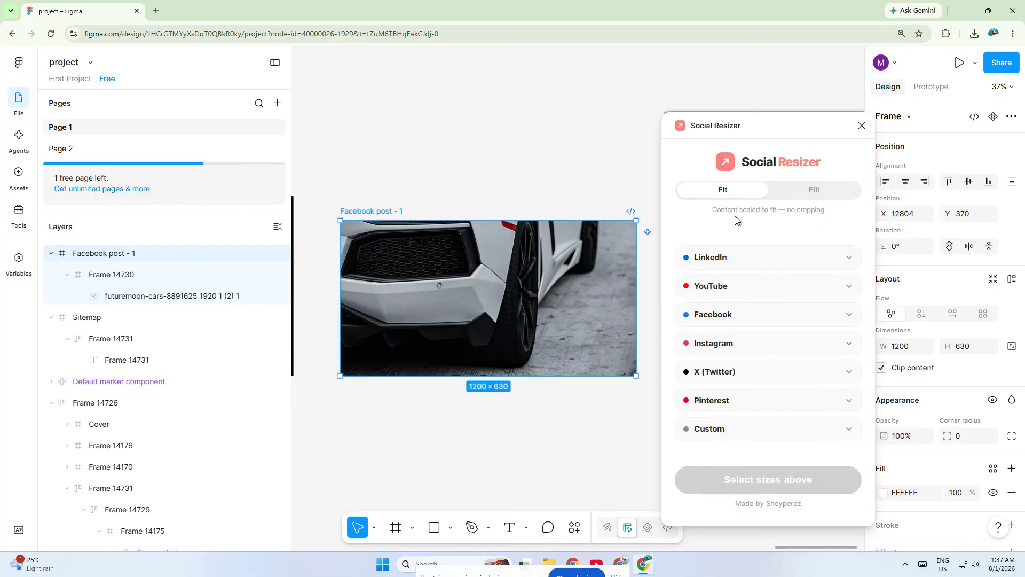
Resize the selected frame to Instagram's Feed Photo (Portrait) format, 1080 × 1350 px, using Fit scaling
{"action": "left_click", "coordinate": [708, 346]}
{"action": "scroll", "coordinate": [710, 348], "scroll_direction": "down", "scroll_amount": 1}
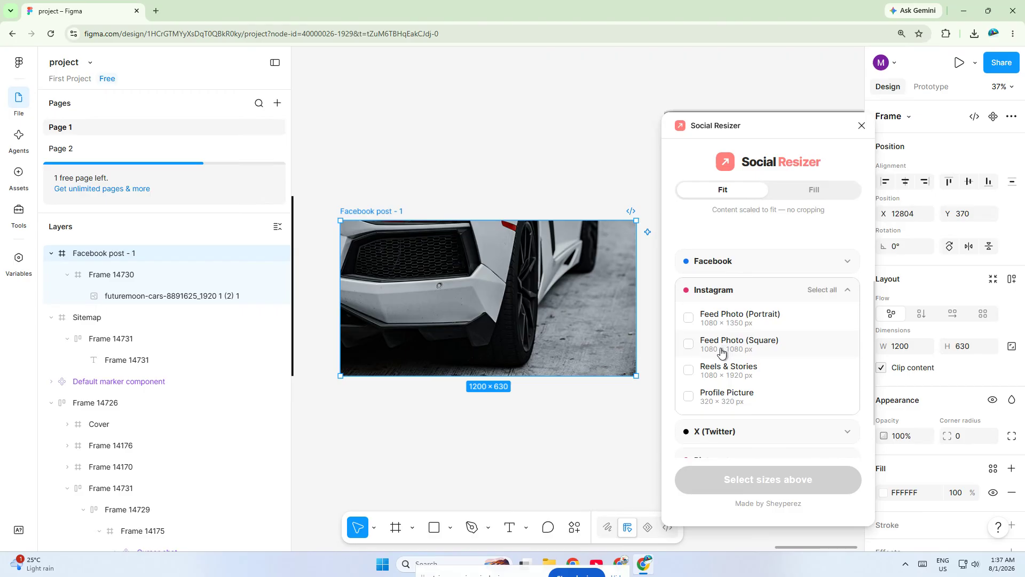
{"action": "left_click", "coordinate": [721, 352]}
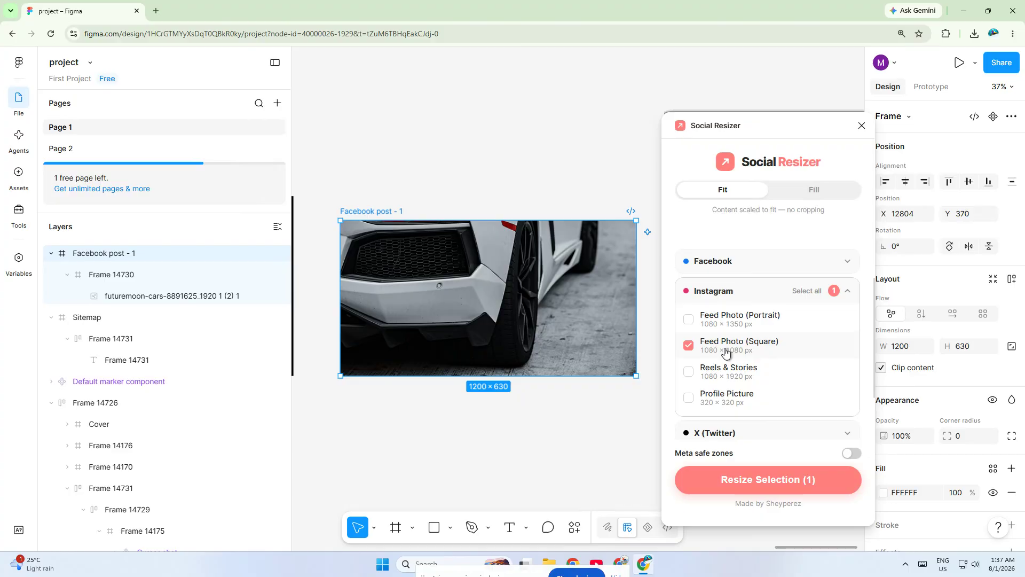
{"action": "left_click", "coordinate": [729, 322]}
{"action": "left_click", "coordinate": [724, 351]}
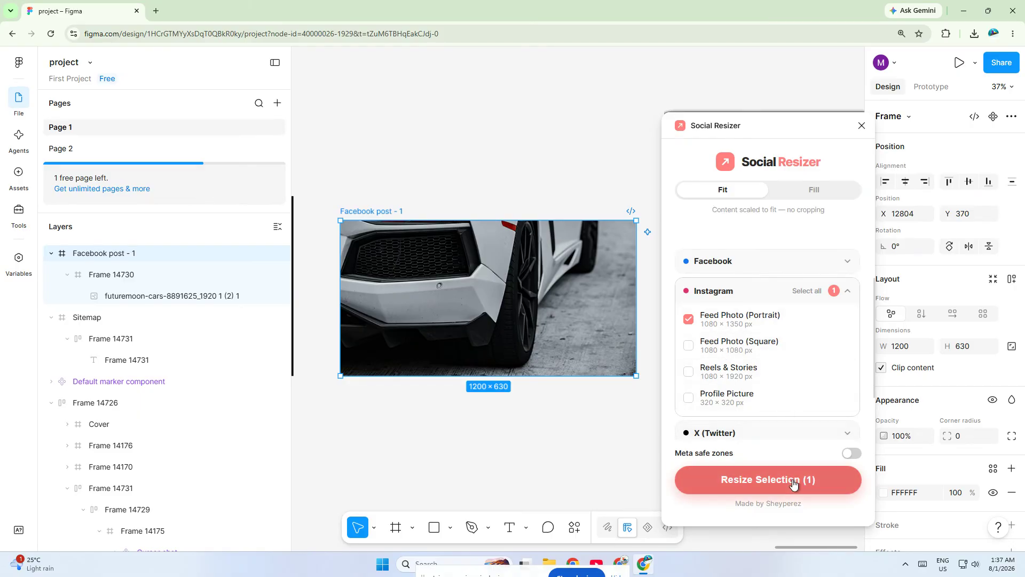
{"action": "left_click", "coordinate": [767, 484]}
{"action": "left_click", "coordinate": [763, 490]}
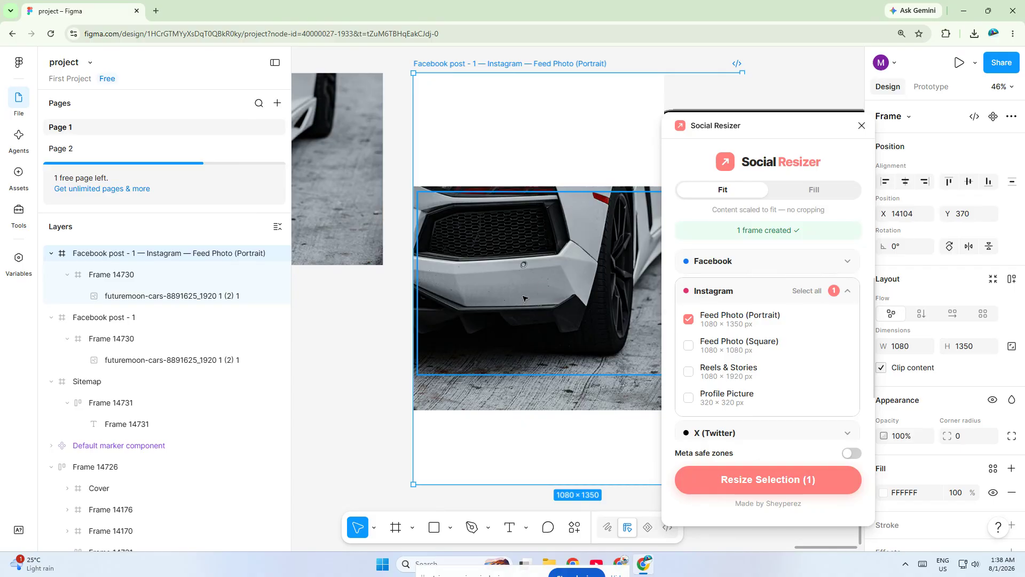
Extend the car photo's crop upward in the Instagram portrait frame to about 1092 × 1996, and close the Social Resizer plugin
{"action": "double_click", "coordinate": [523, 239]}
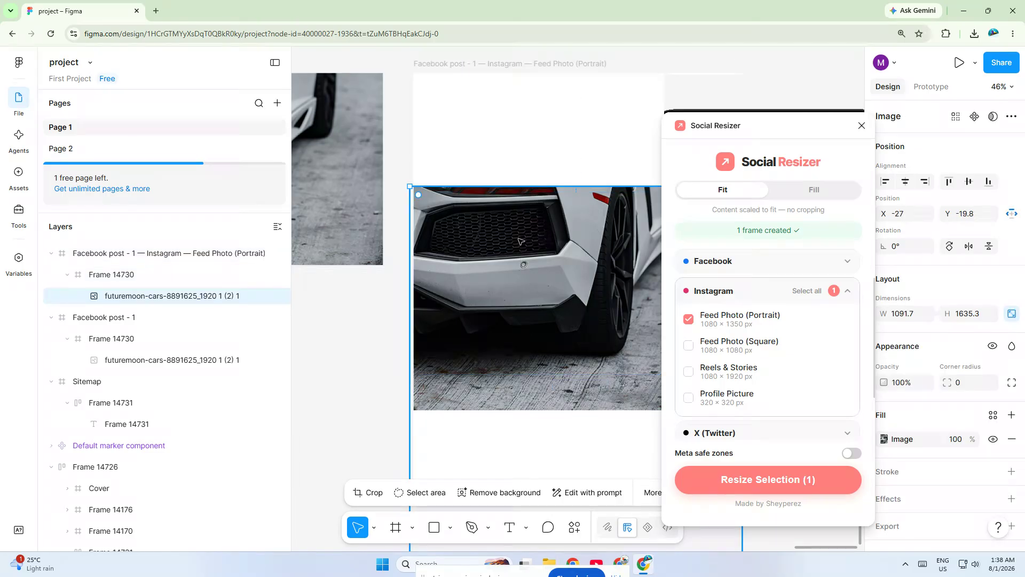
{"action": "double_click", "coordinate": [527, 233]}
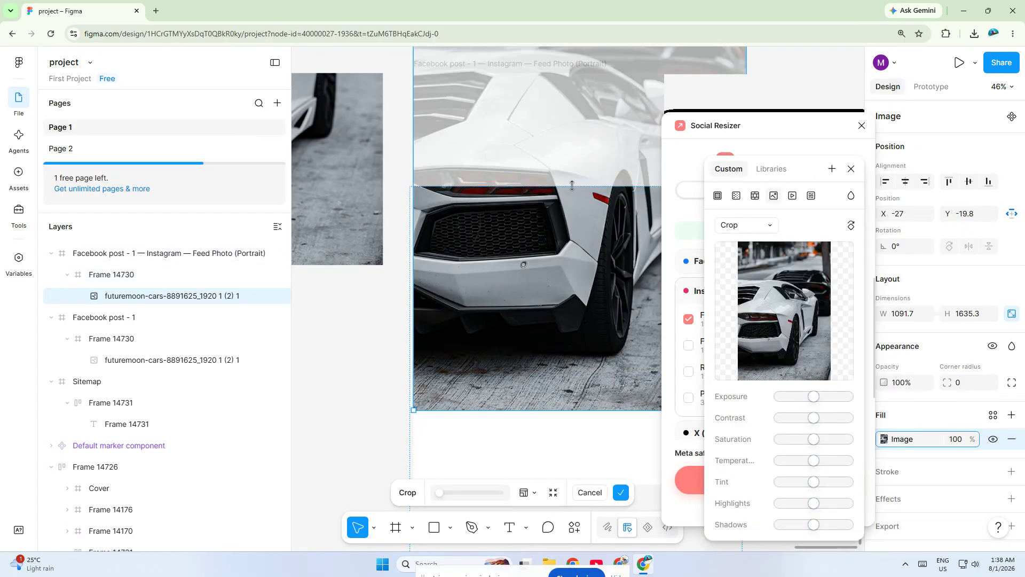
{"action": "left_click_drag", "start_coordinate": [569, 187], "coordinate": [565, 250]}
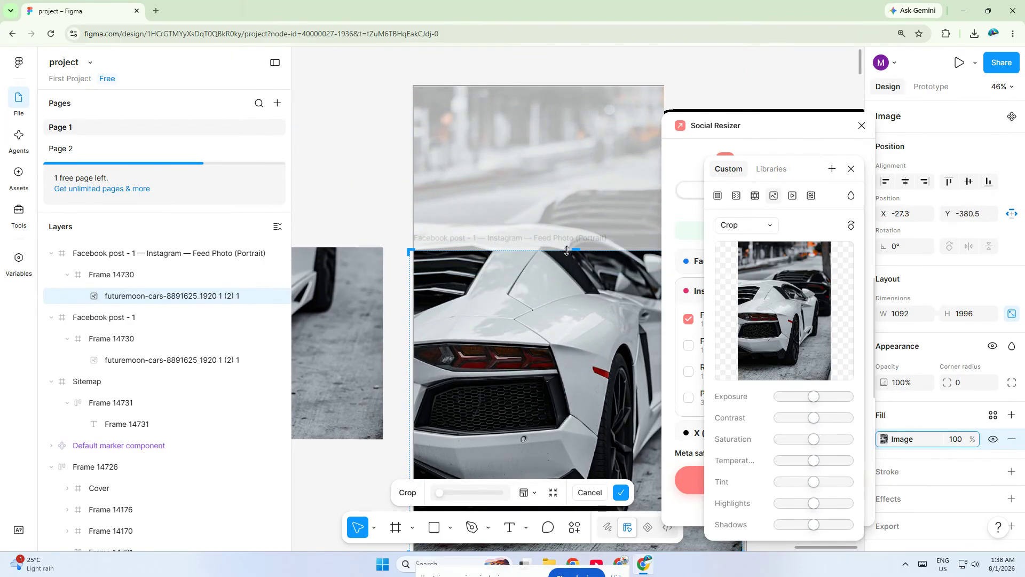
{"action": "scroll", "coordinate": [555, 203], "scroll_direction": "down", "scroll_amount": 8}
{"action": "key", "text": "Return"}
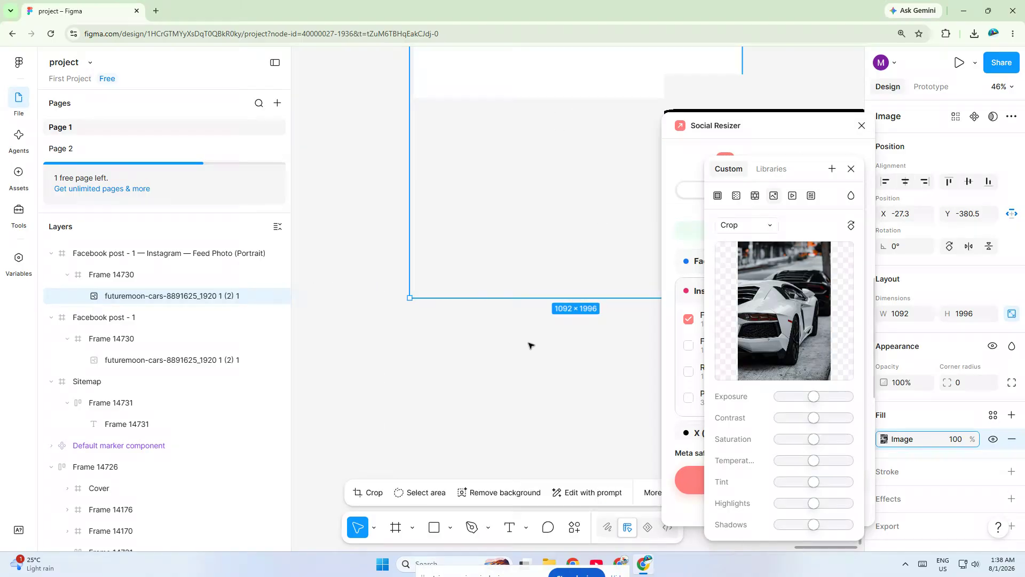
{"action": "scroll", "coordinate": [523, 344], "scroll_direction": "up", "scroll_amount": 8}
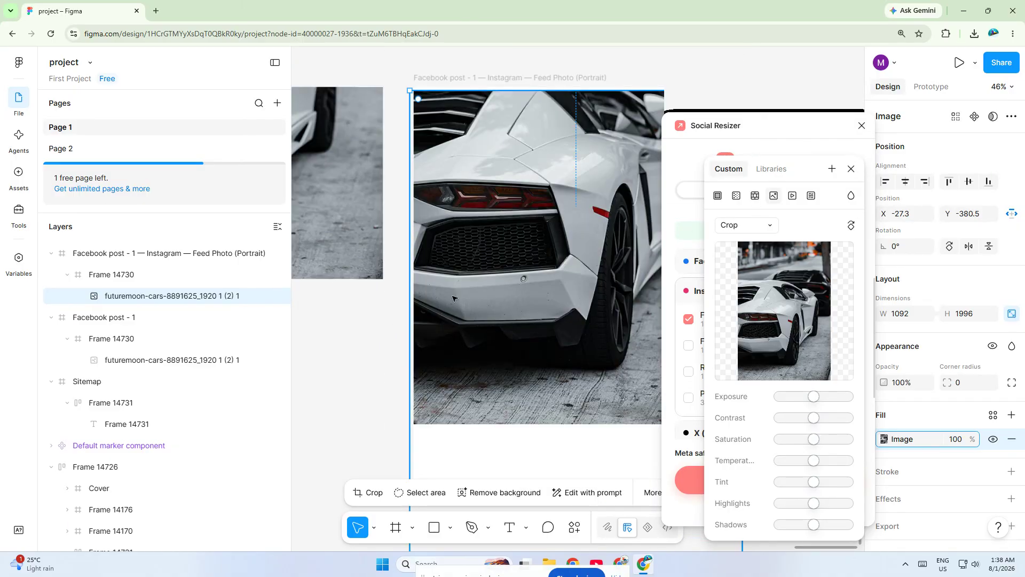
{"action": "left_click", "coordinate": [862, 126]}
{"action": "left_click", "coordinate": [792, 73]}
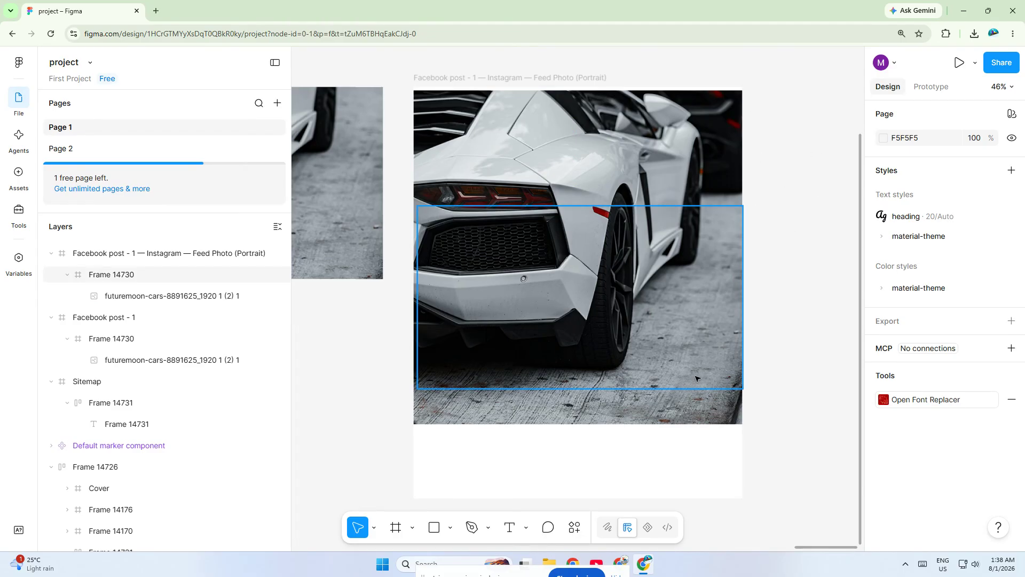
Stretch the car photo's upper edge slightly to meet the top of the Instagram portrait frame
{"action": "double_click", "coordinate": [686, 142]}
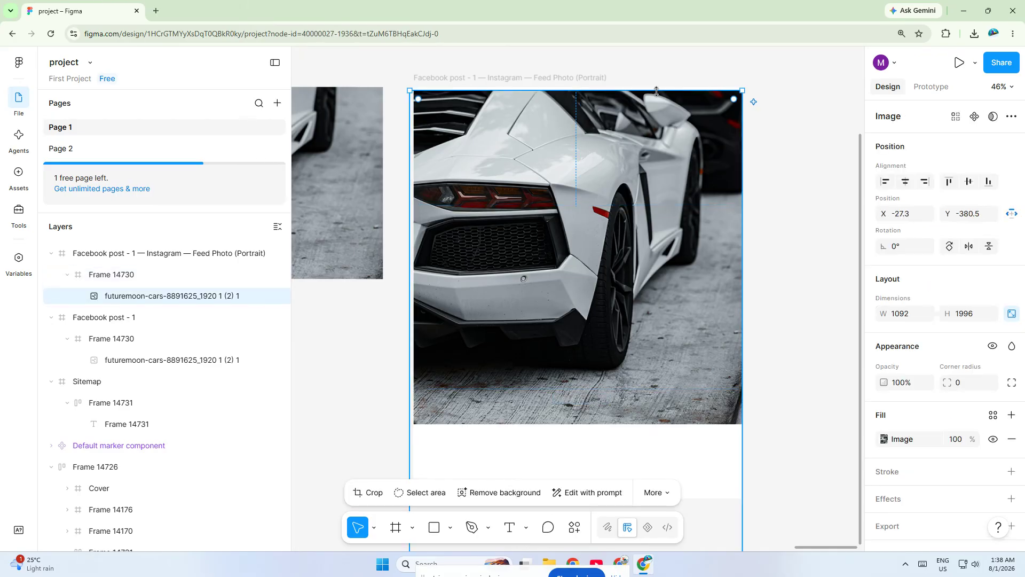
{"action": "left_click_drag", "start_coordinate": [657, 91], "coordinate": [658, 87]}
{"action": "left_click", "coordinate": [778, 156]}
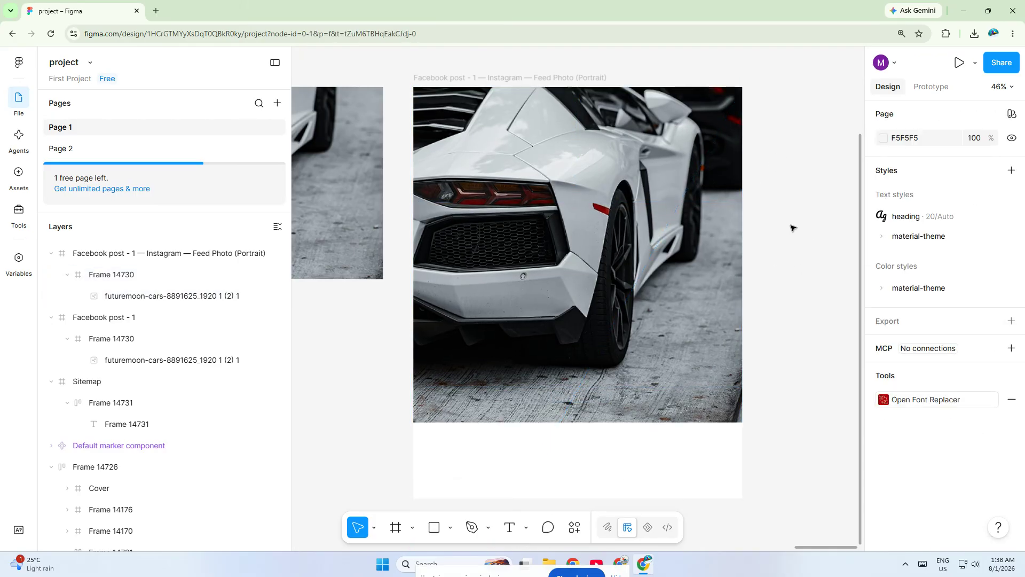
Export the Instagram portrait frame as a 1x PNG, then close the exported image and deselect the frame
{"action": "left_click", "coordinate": [489, 91]}
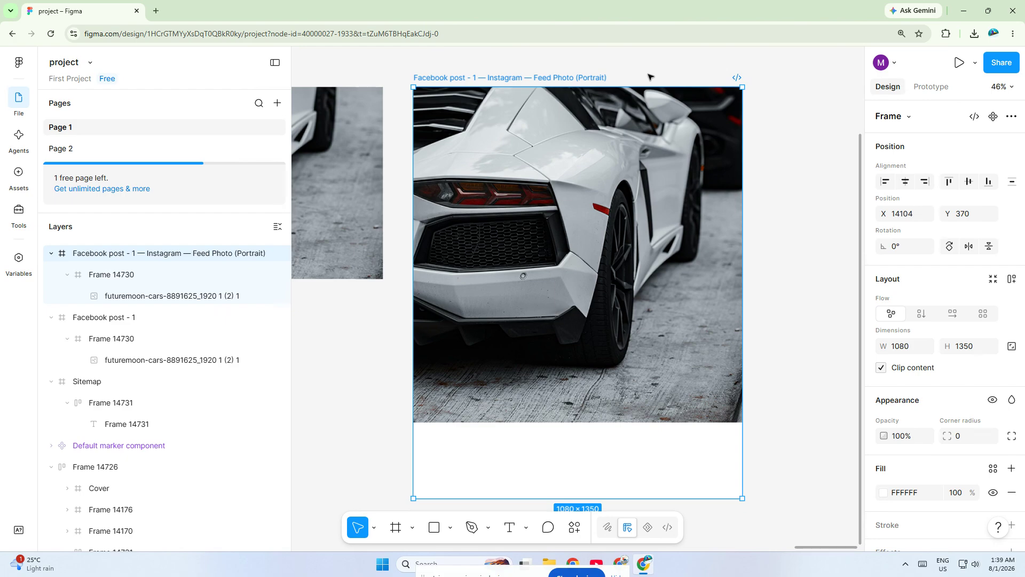
{"action": "scroll", "coordinate": [1010, 265], "scroll_direction": "down", "scroll_amount": 5}
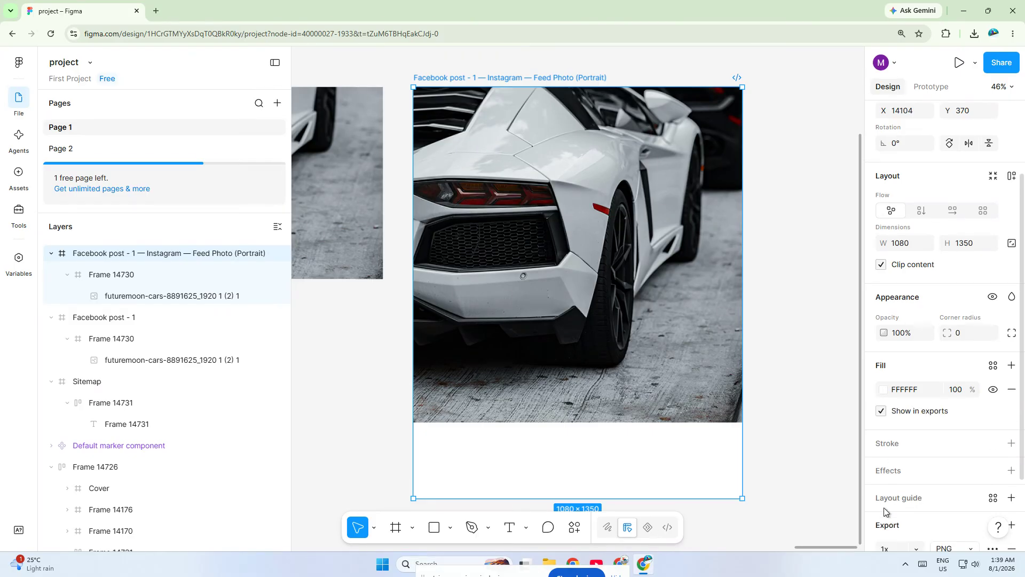
{"action": "scroll", "coordinate": [923, 490], "scroll_direction": "down", "scroll_amount": 1}
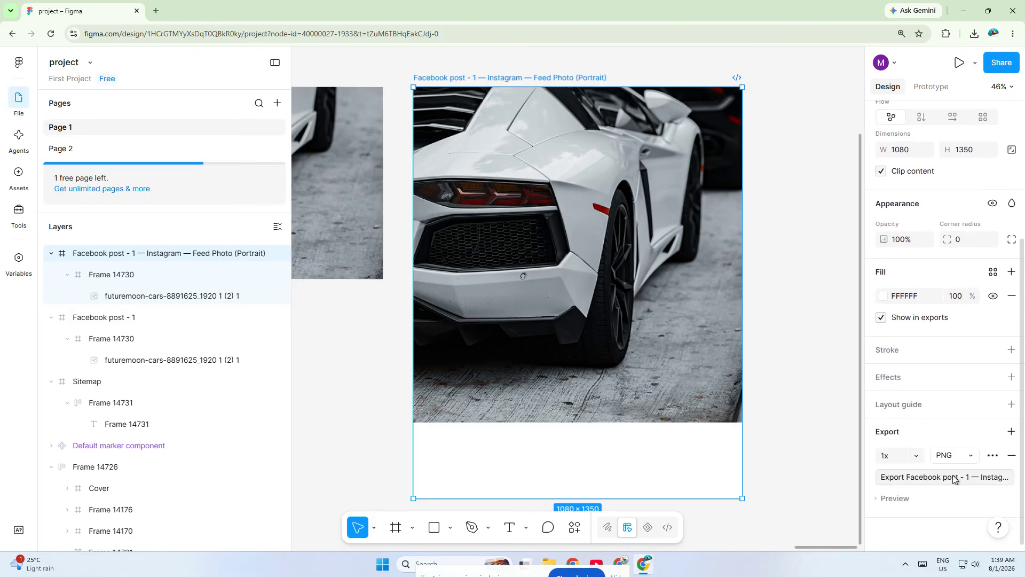
{"action": "left_click", "coordinate": [955, 477]}
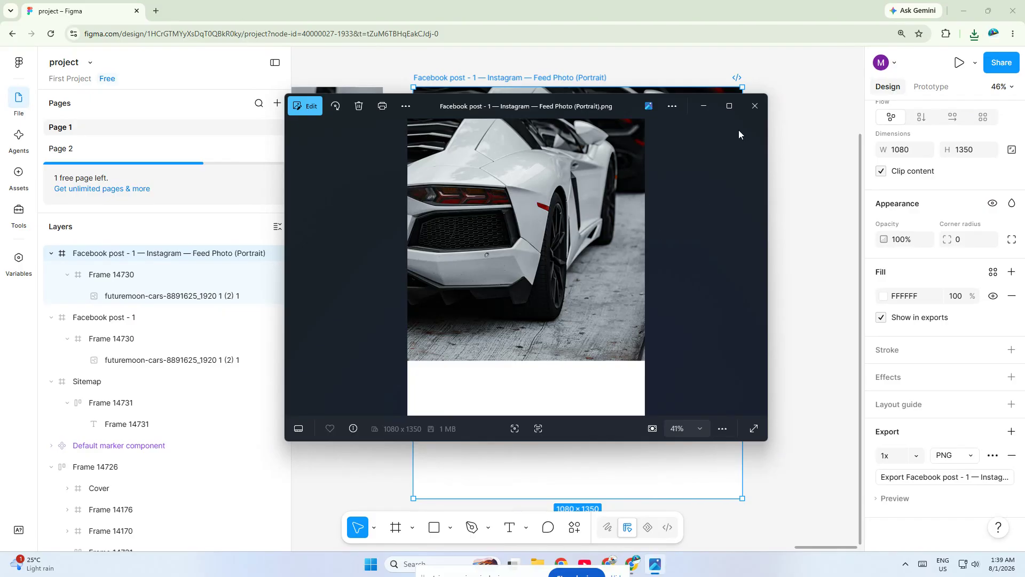
{"action": "left_click", "coordinate": [755, 106]}
{"action": "left_click", "coordinate": [805, 171]}
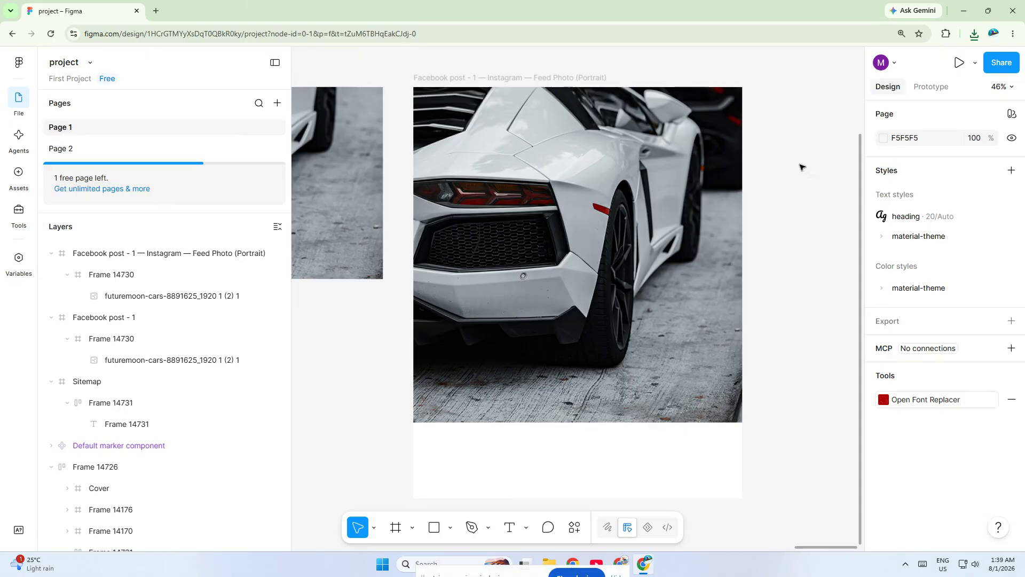